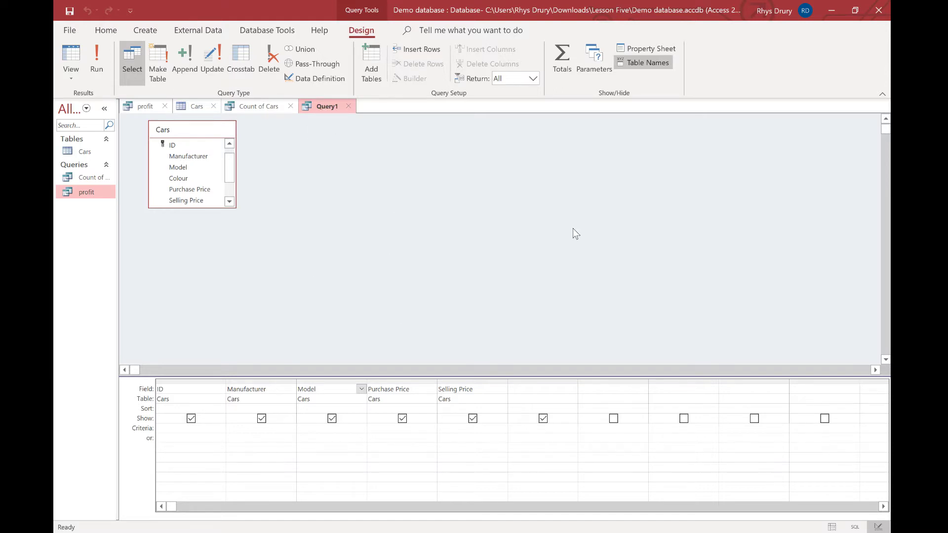
# Open the Cars table to review its fields and records, then return to the Query1 design
pyautogui.click(85, 156)
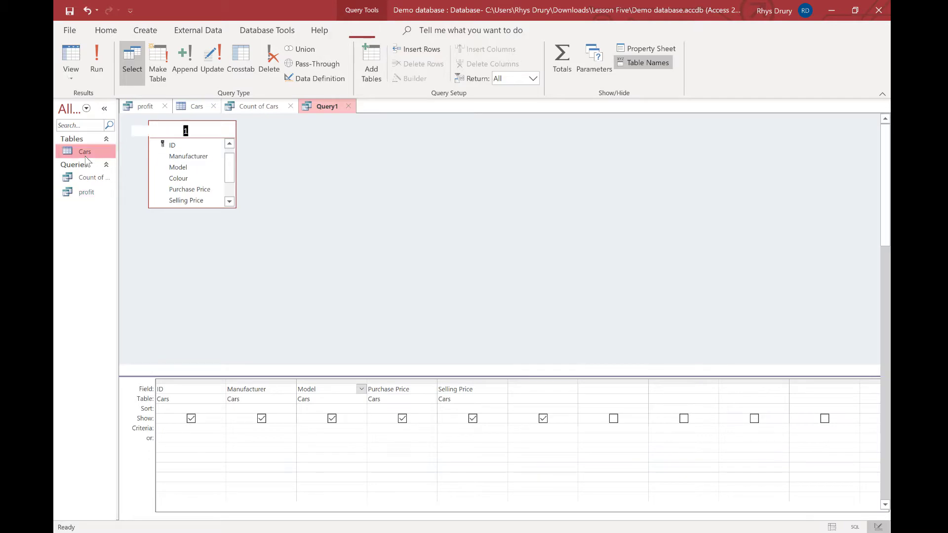
pyautogui.doubleClick(85, 156)
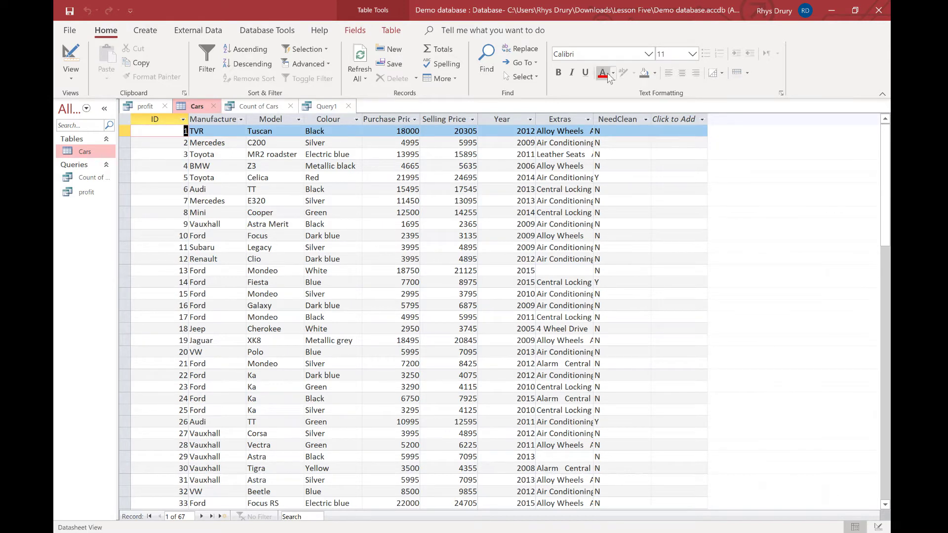
pyautogui.click(326, 106)
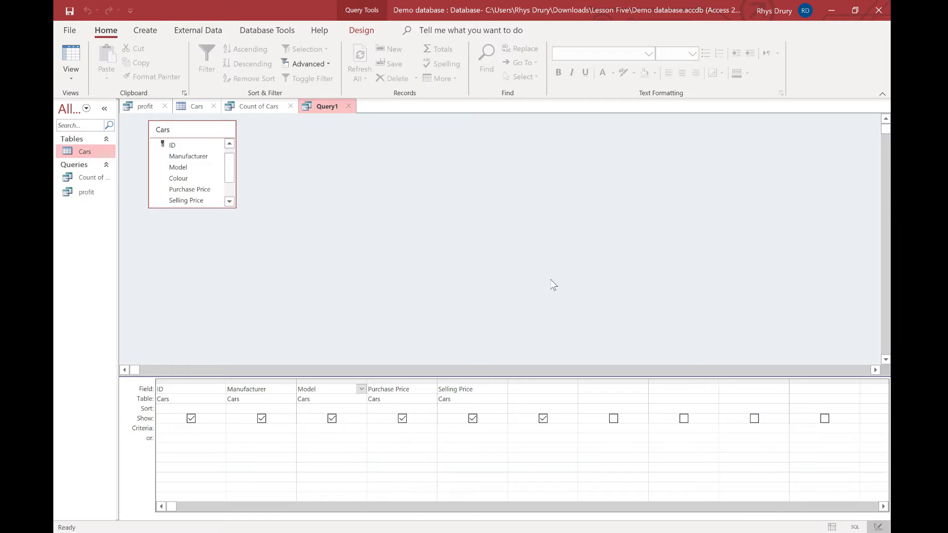
# Add the calculated field Profit:[Selling Price] - [Purchase Price] to Query1 and display its results
pyautogui.click(532, 389)
pyautogui.write('Profit:')
pyautogui.write('[Selling Price]')
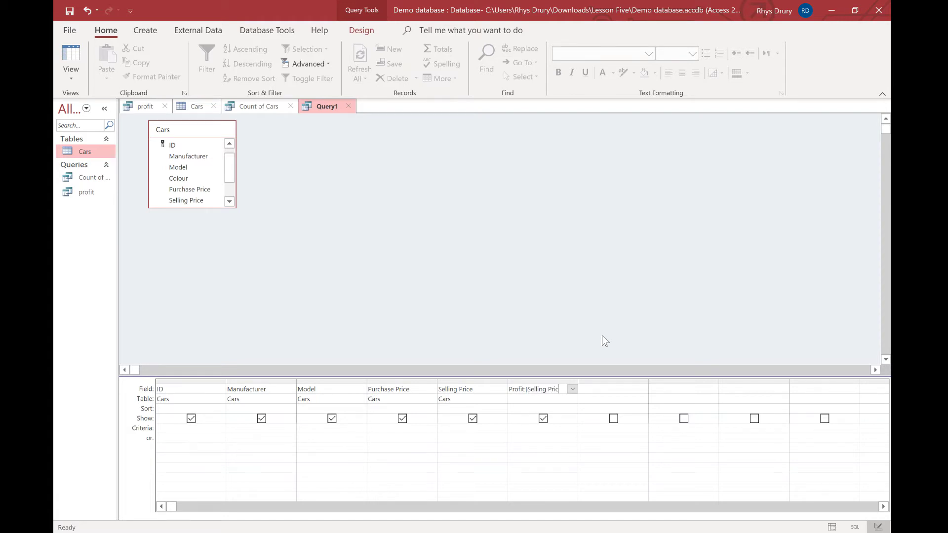
pyautogui.write(' - [Purca')
pyautogui.press('BackSpace')
pyautogui.write('hase Price]')
pyautogui.click(77, 59)
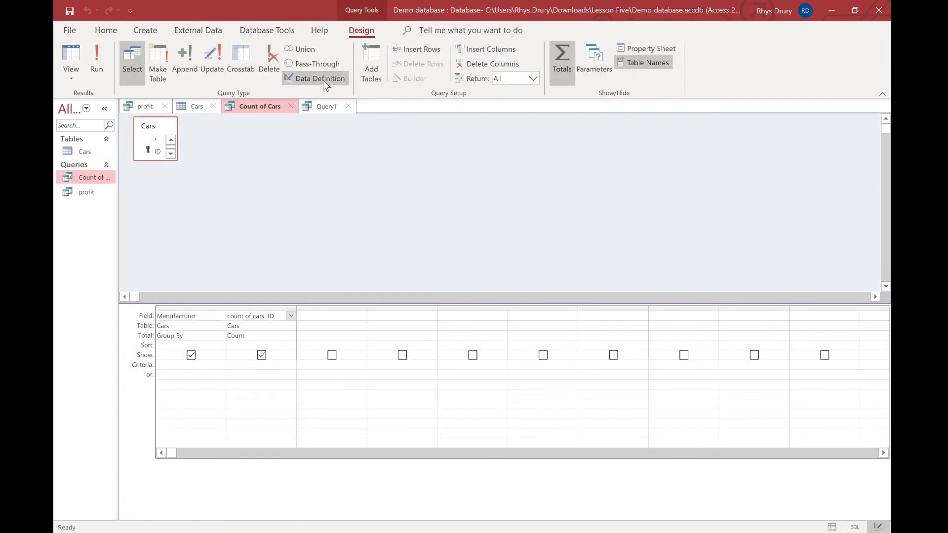
pyautogui.click(317, 107)
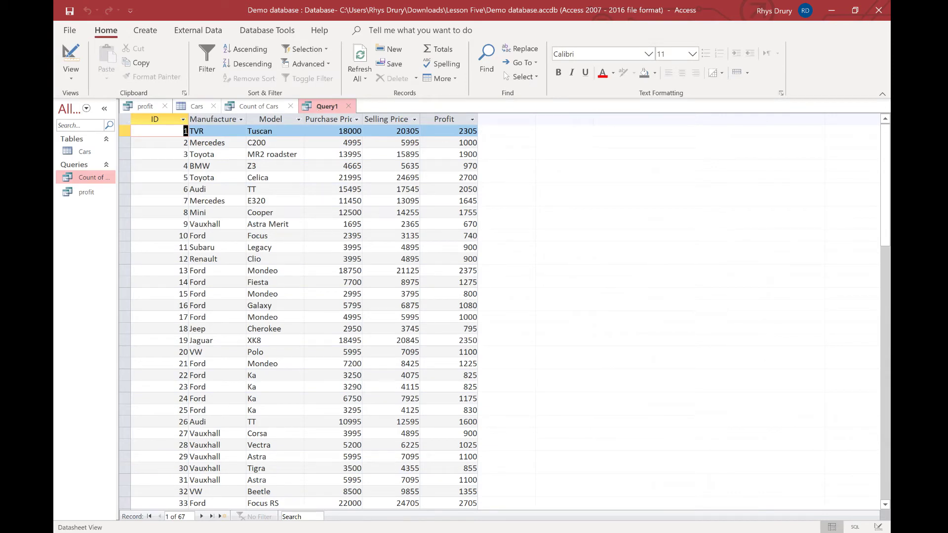
# Create a new query in design view based on the Cars table
pyautogui.click(145, 30)
pyautogui.click(253, 63)
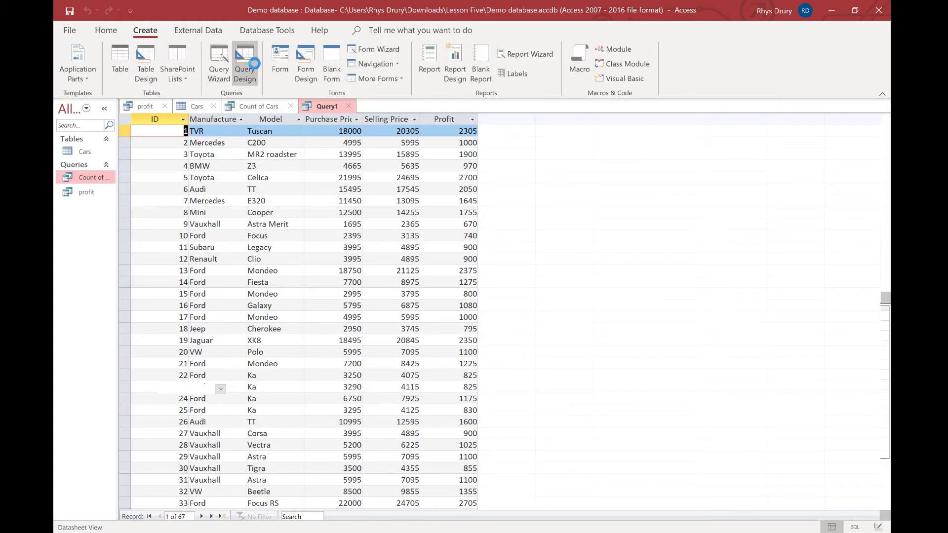
pyautogui.click(500, 523)
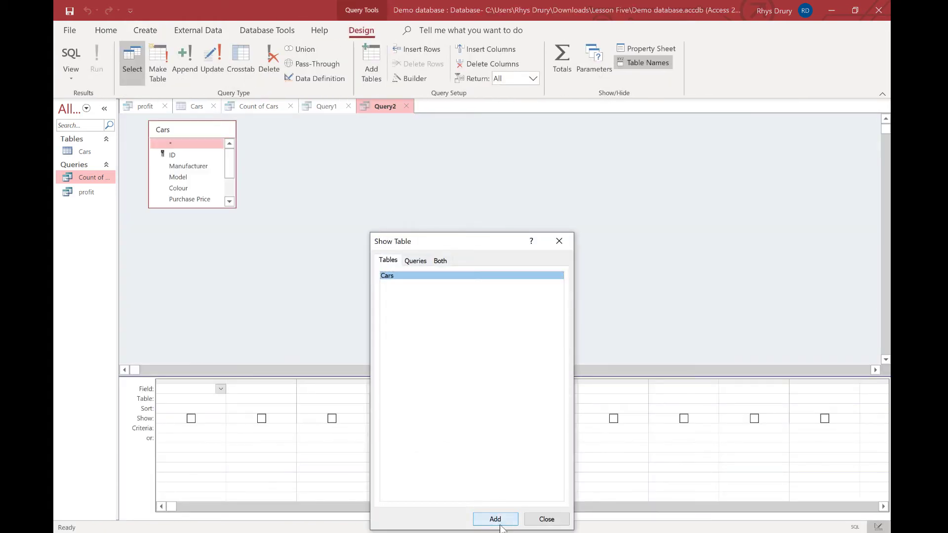
pyautogui.click(547, 519)
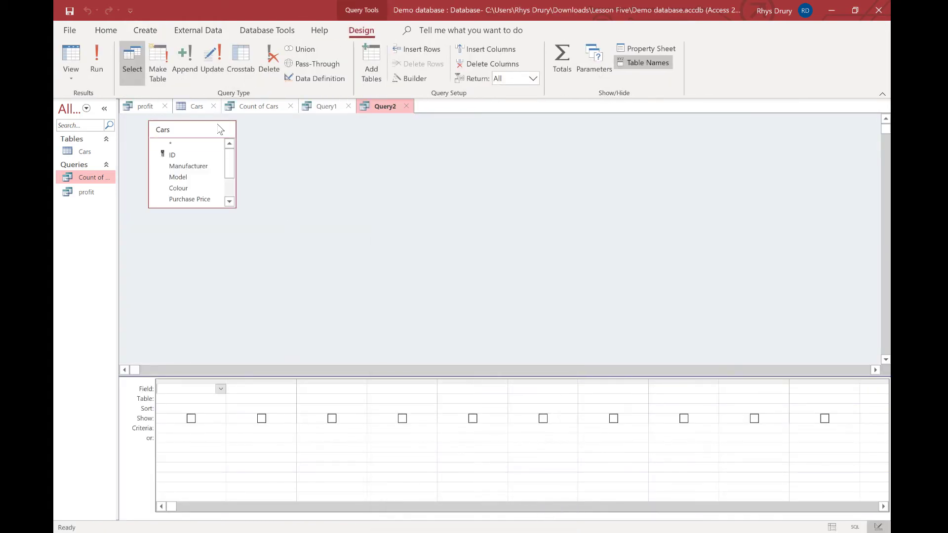
# Add the Manufacturer and Purchase Price fields to the query and set the Manufacturer criteria to "Audi"
pyautogui.doubleClick(183, 170)
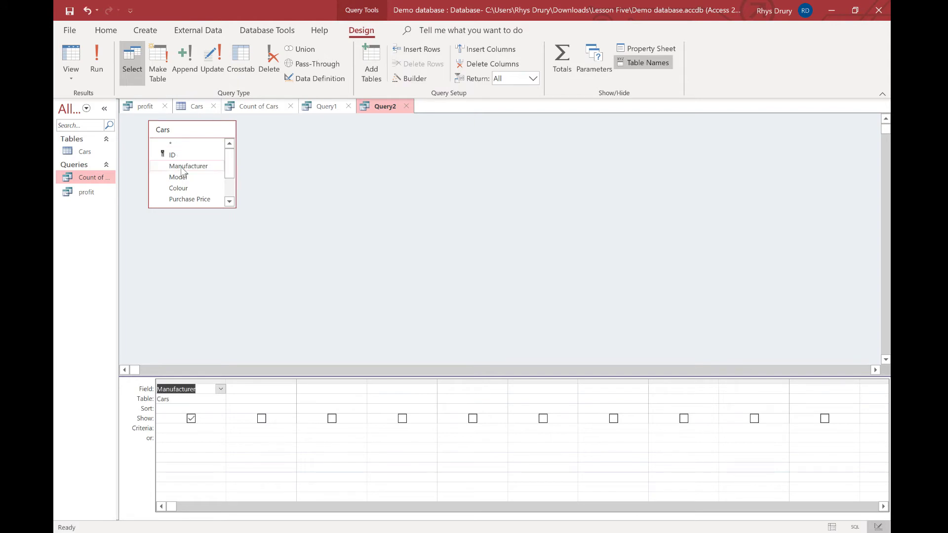
pyautogui.doubleClick(190, 199)
pyautogui.click(177, 428)
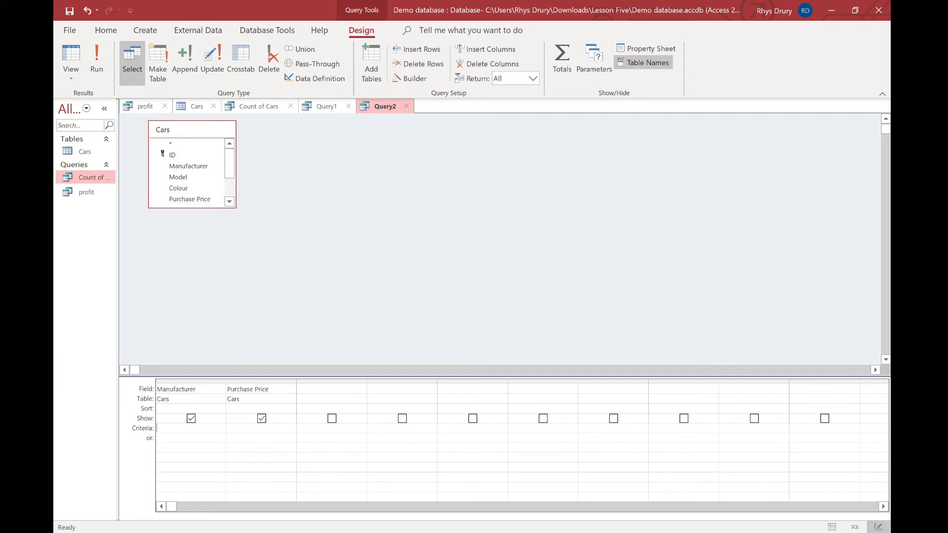
pyautogui.write('Audi')
# Turn on totals for the Audi query, set Purchase Price to Sum, and run the query
pyautogui.click(257, 409)
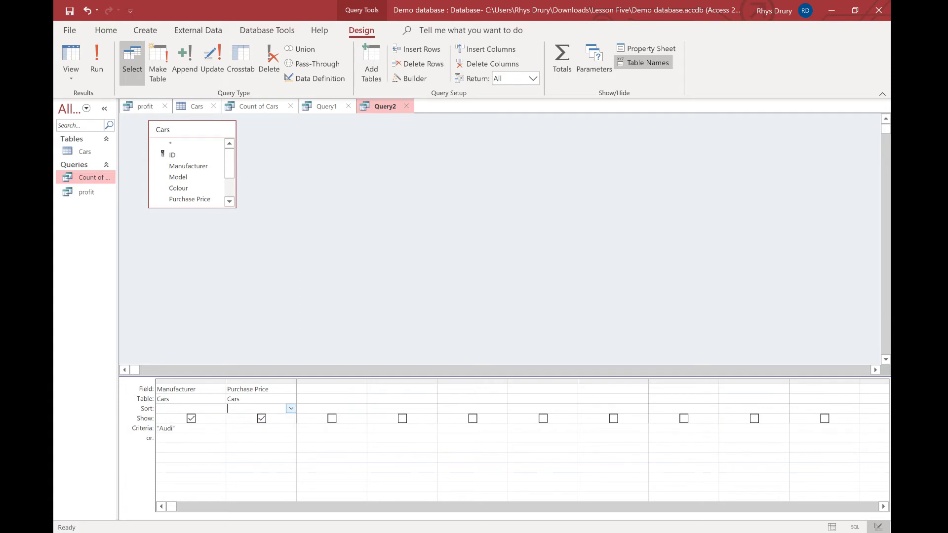
pyautogui.click(563, 64)
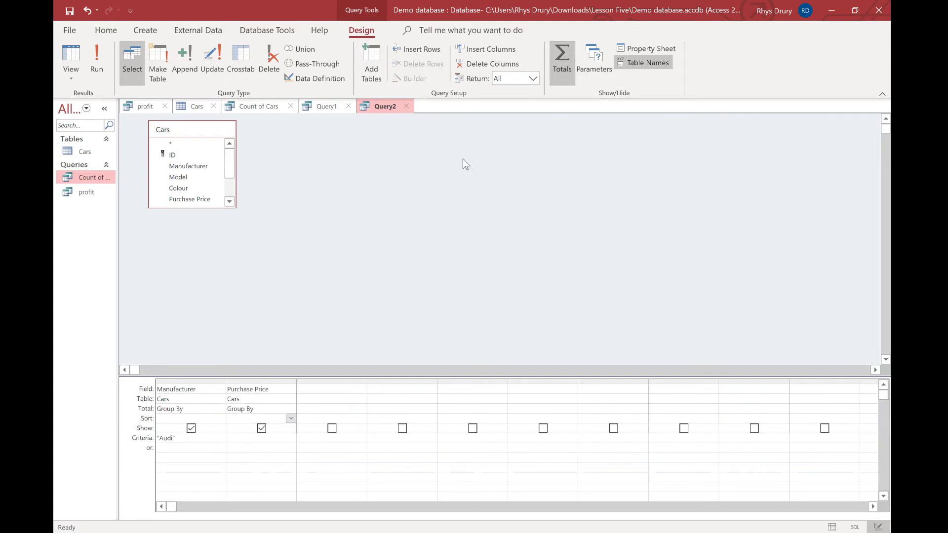
pyautogui.click(291, 408)
pyautogui.click(291, 408)
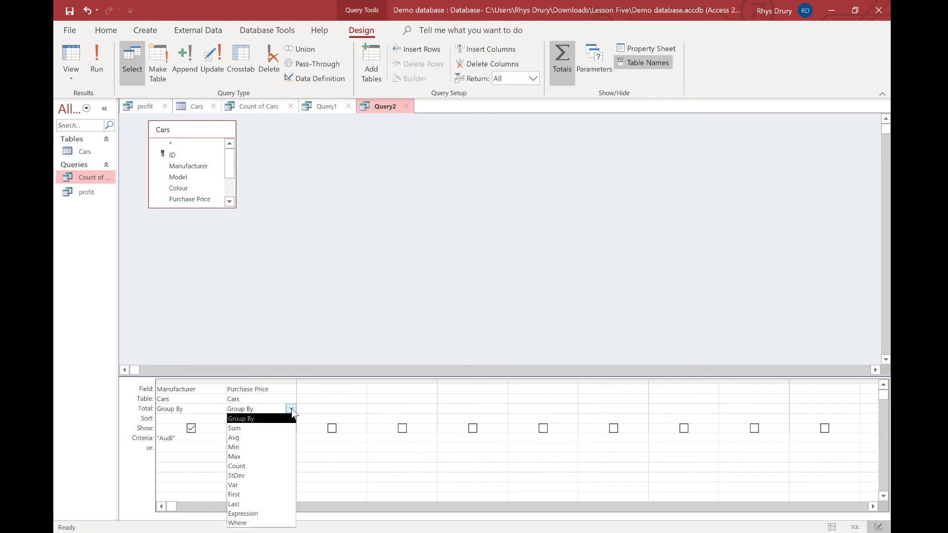
pyautogui.click(270, 427)
pyautogui.click(97, 59)
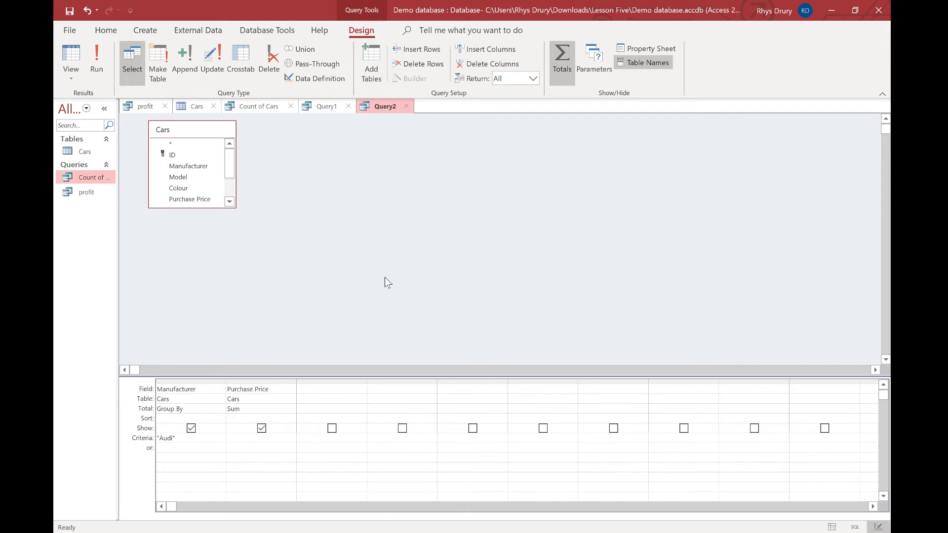
# Start another query design, Query3, with the Cars table as its source
pyautogui.click(145, 30)
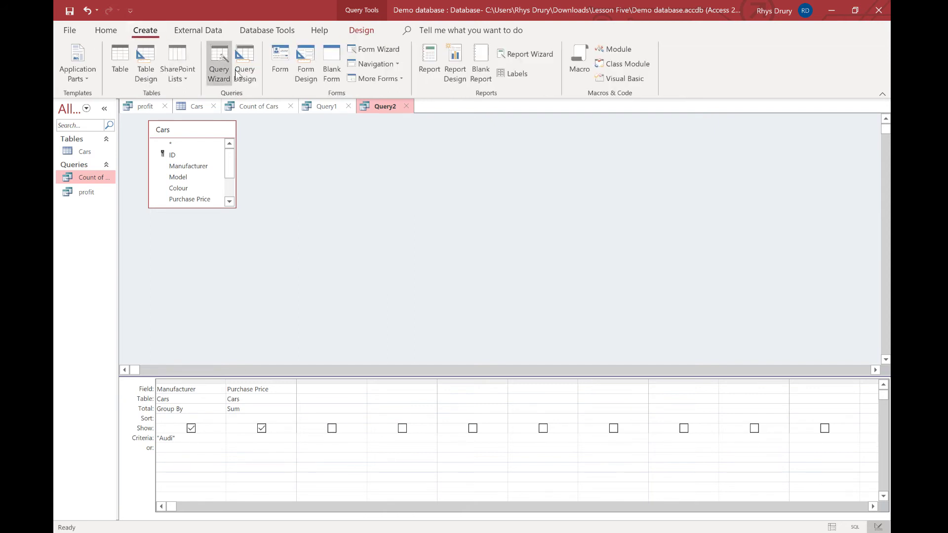
pyautogui.click(241, 72)
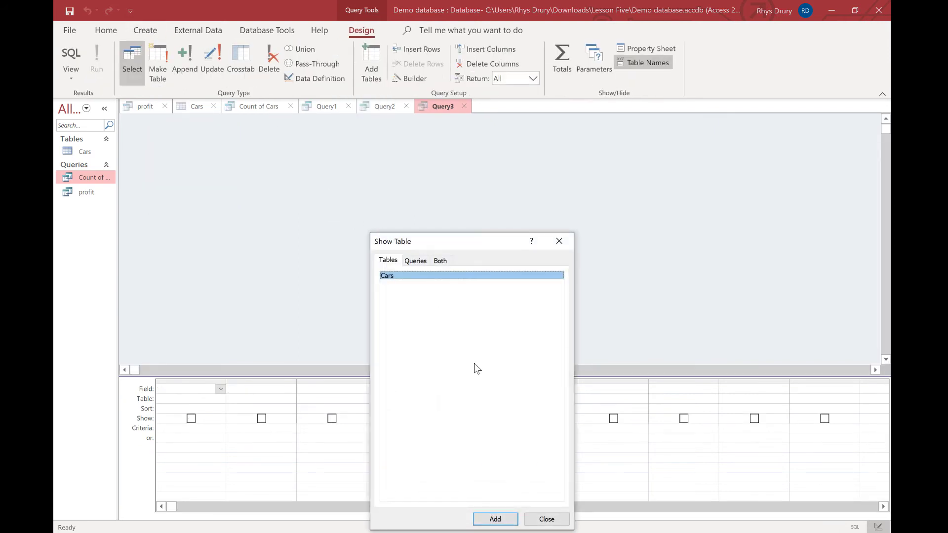
pyautogui.click(495, 519)
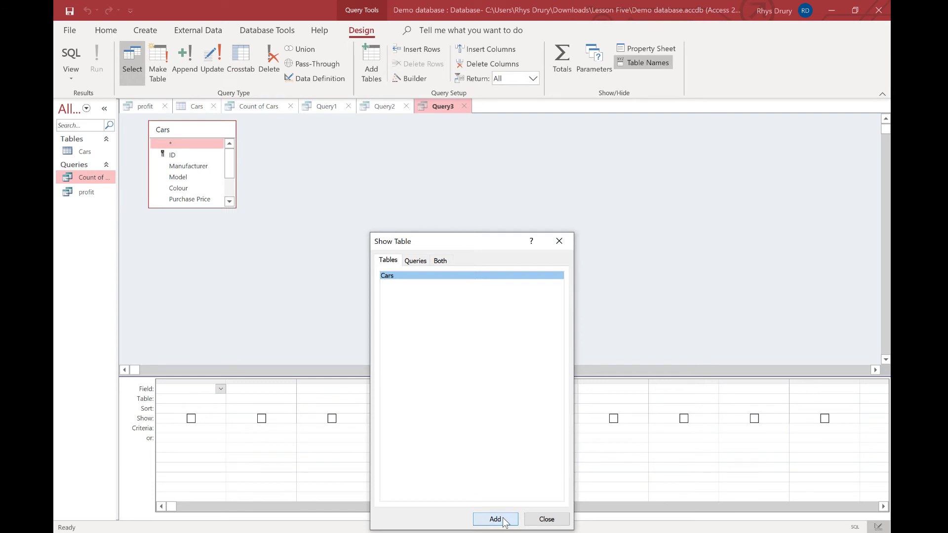
pyautogui.click(559, 241)
# Add Manufacturer with totals turned on, and enter Count: ID as the second field
pyautogui.doubleClick(188, 165)
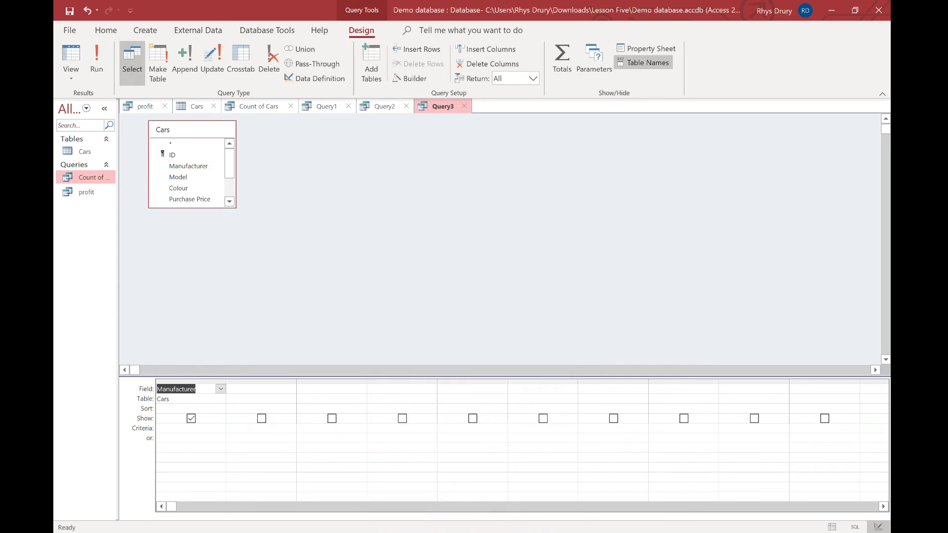
pyautogui.click(291, 389)
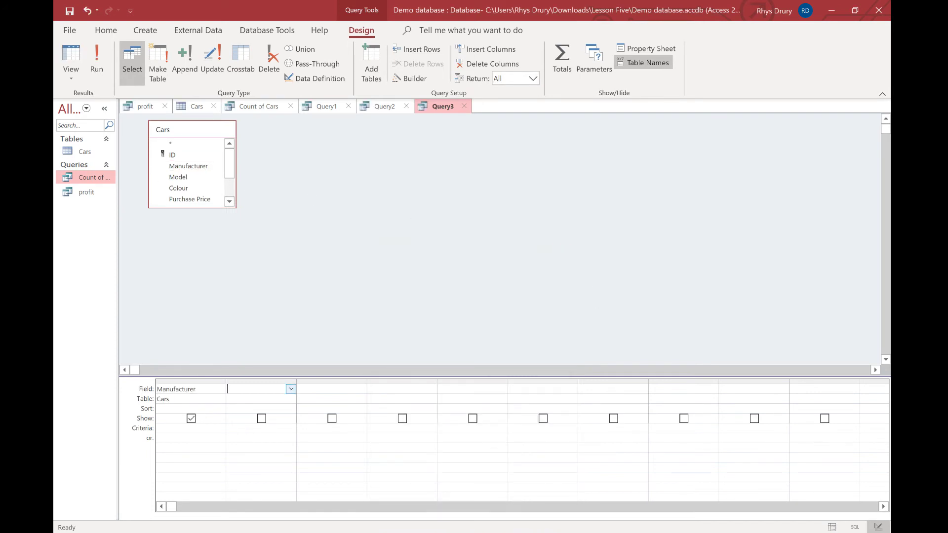
pyautogui.click(557, 55)
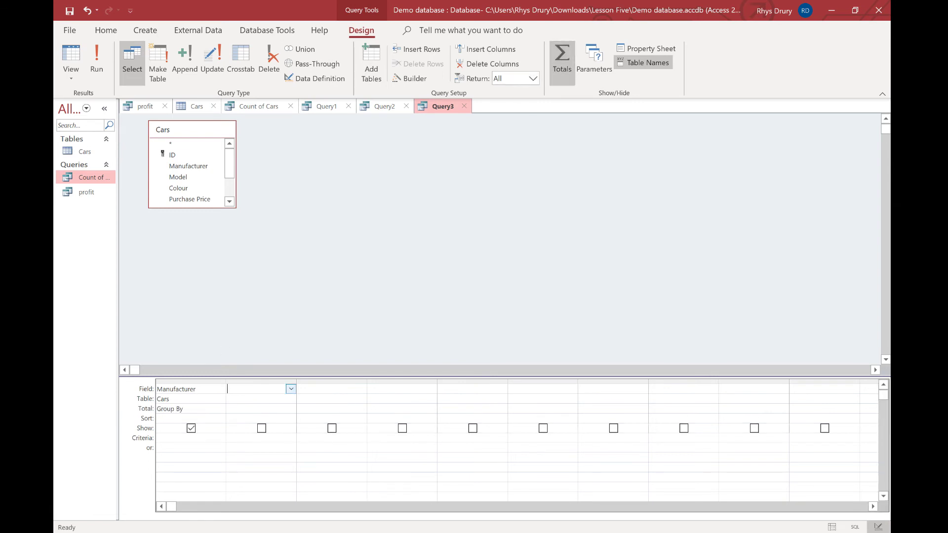
pyautogui.write('Count: ID')
# Set the total for the Count: ID field to Count and run the query
pyautogui.click(291, 409)
pyautogui.click(290, 408)
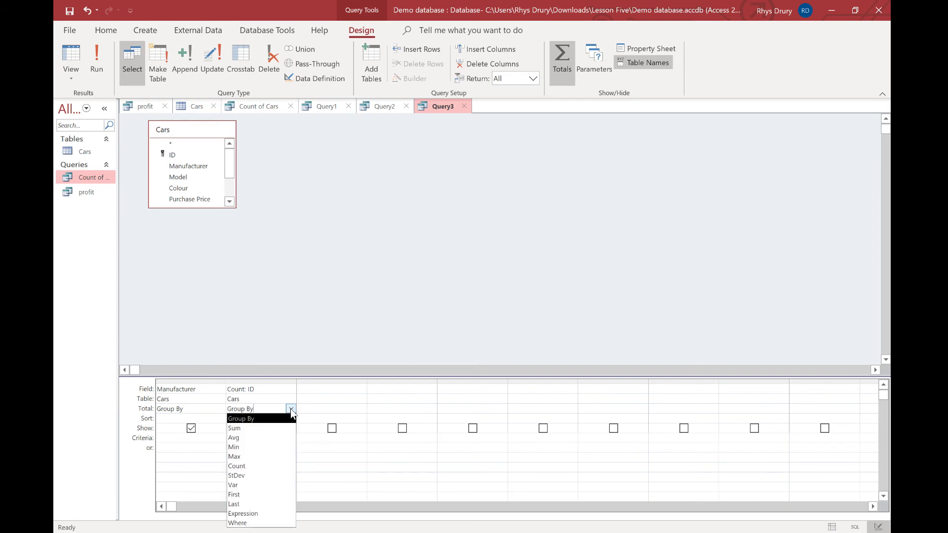
pyautogui.click(261, 466)
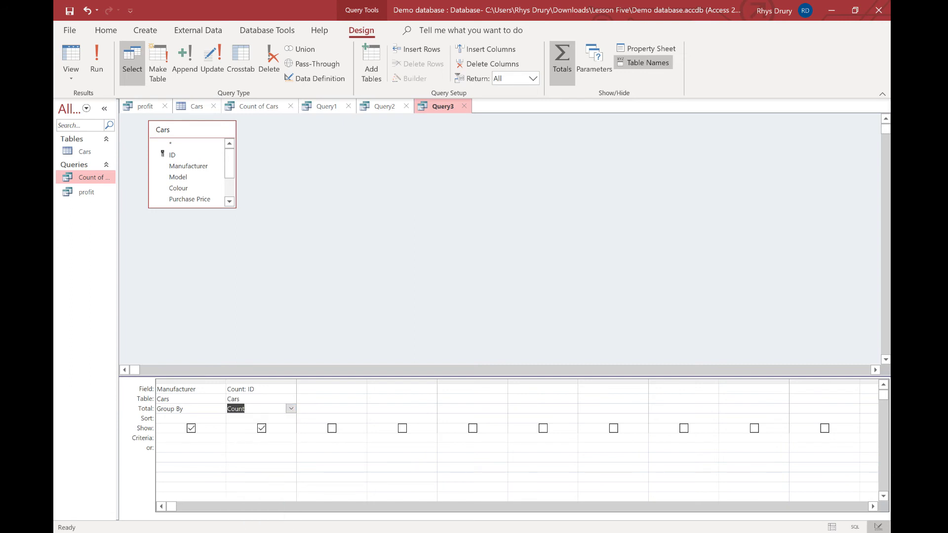
pyautogui.click(96, 61)
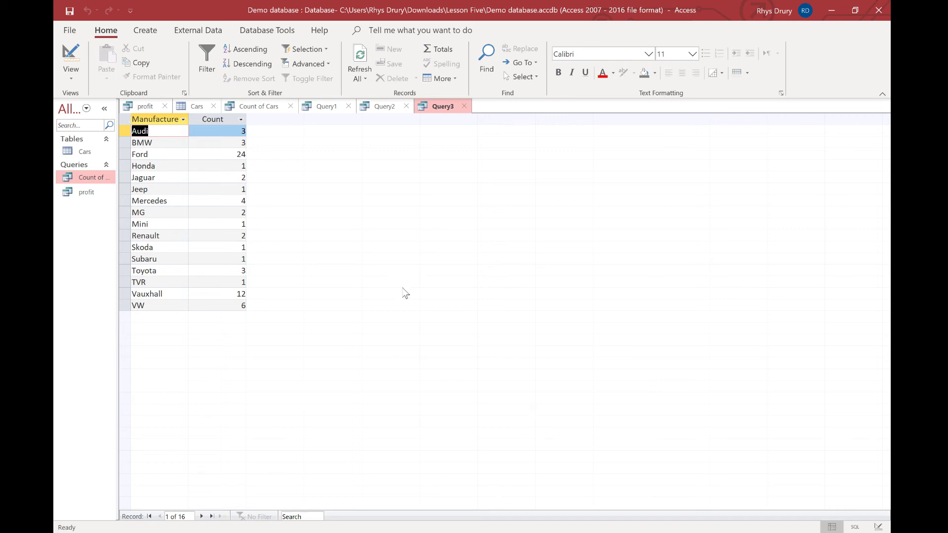
# Switch to Query2, view its datasheet results, and return to its design
pyautogui.click(377, 107)
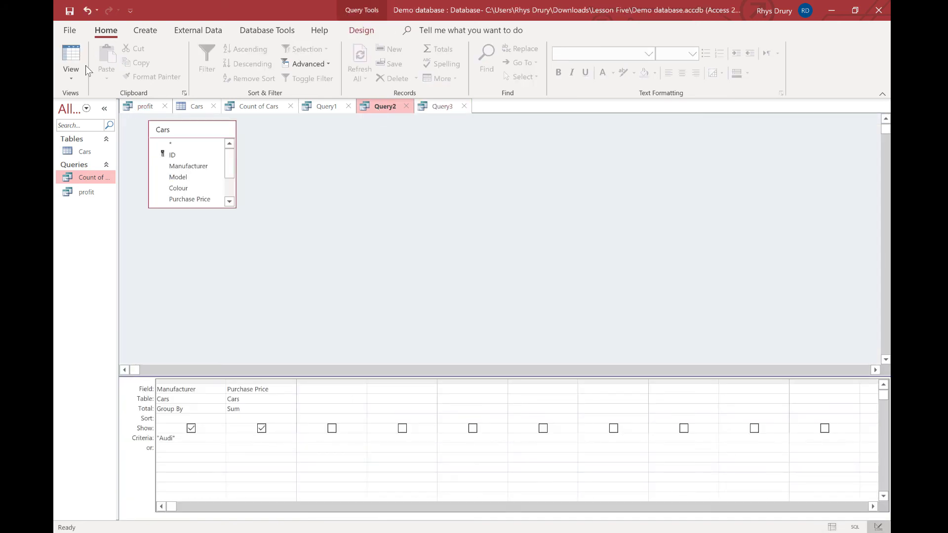
pyautogui.click(72, 57)
pyautogui.click(71, 57)
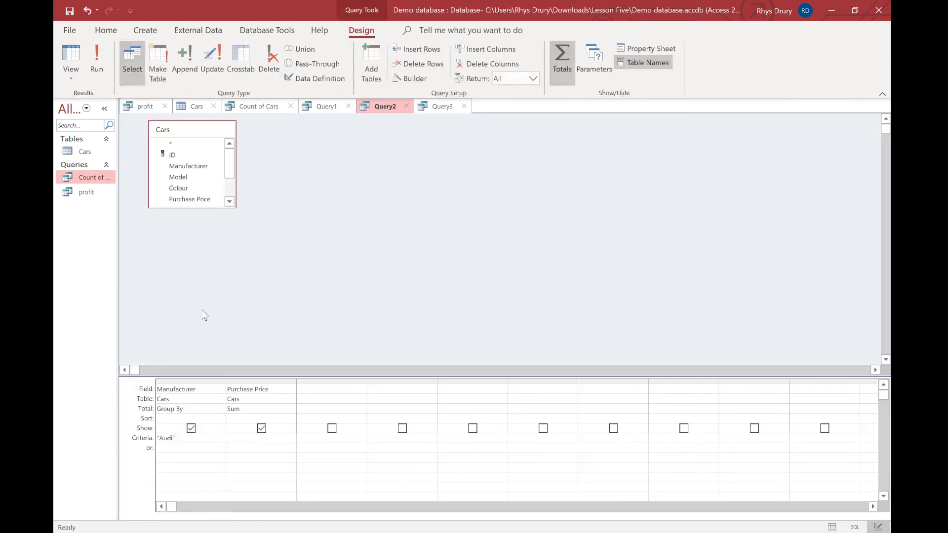
# Add the Selling Price and Model fields to Query2 and run it
pyautogui.click(323, 381)
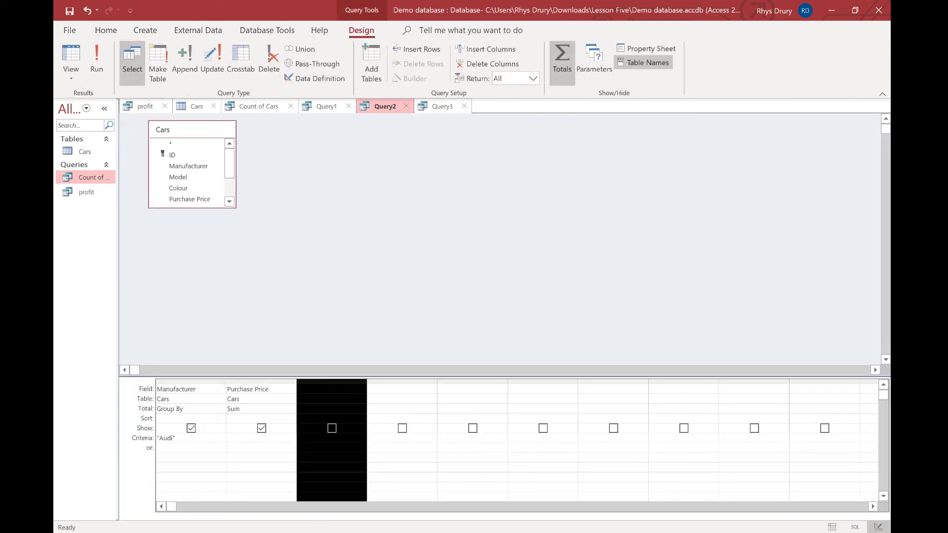
pyautogui.click(358, 389)
pyautogui.click(362, 389)
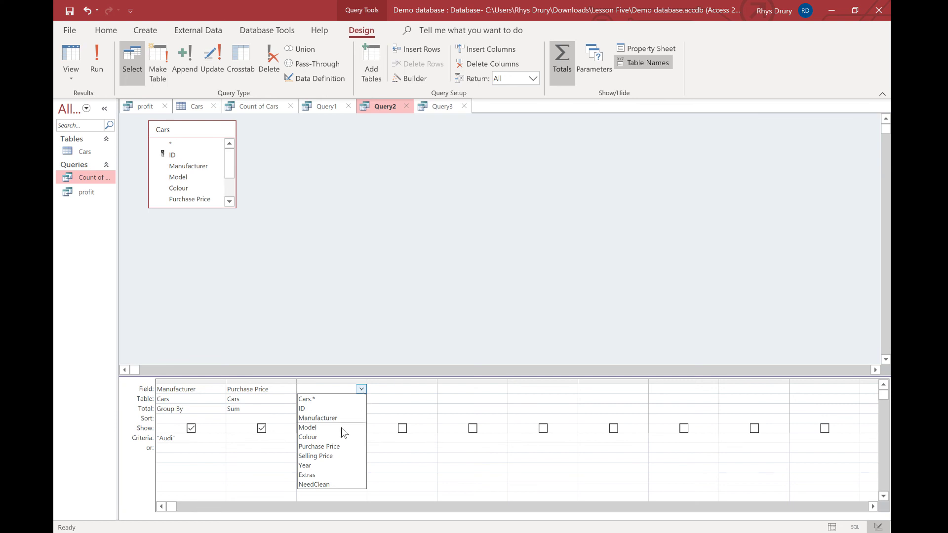
pyautogui.click(342, 456)
pyautogui.click(430, 388)
pyautogui.click(431, 389)
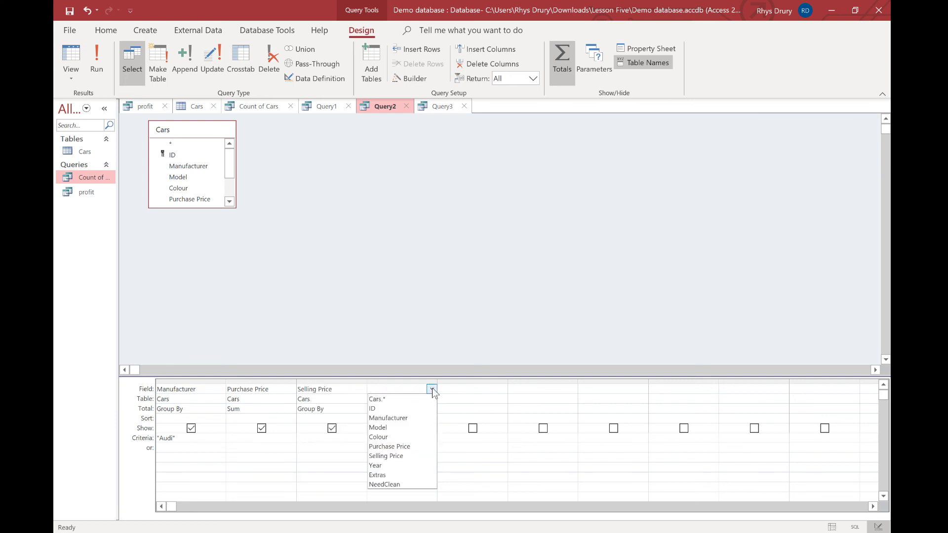
pyautogui.click(385, 427)
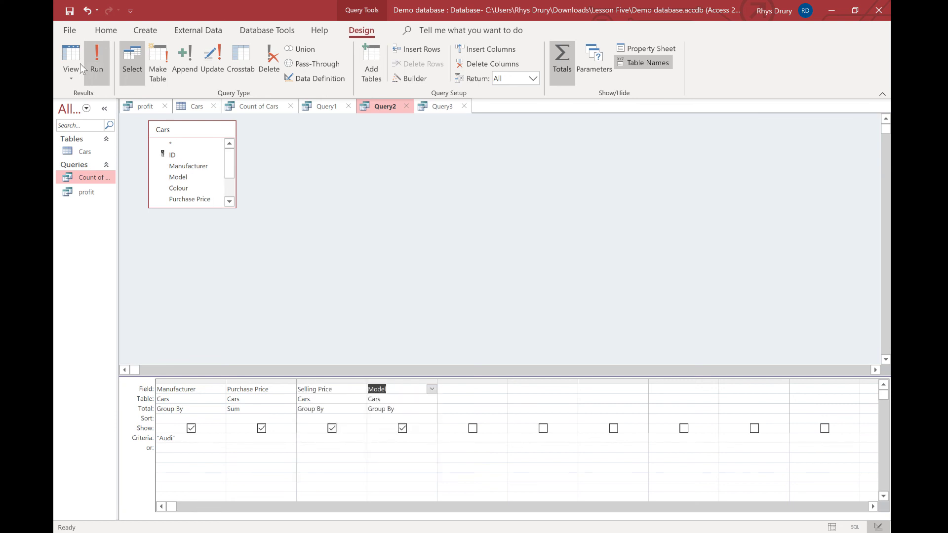
pyautogui.click(87, 70)
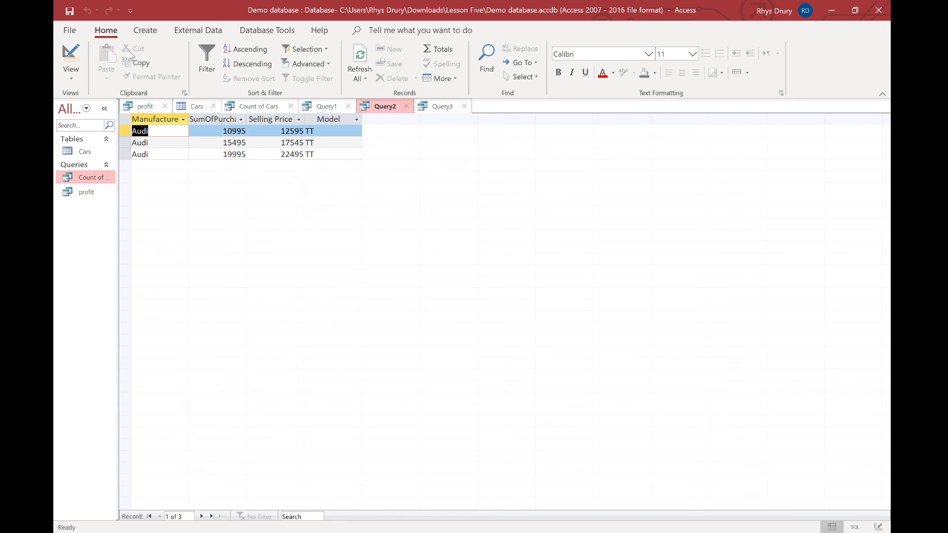
# Return Query2 to design view and cut its Selling Price and Model columns
pyautogui.click(71, 55)
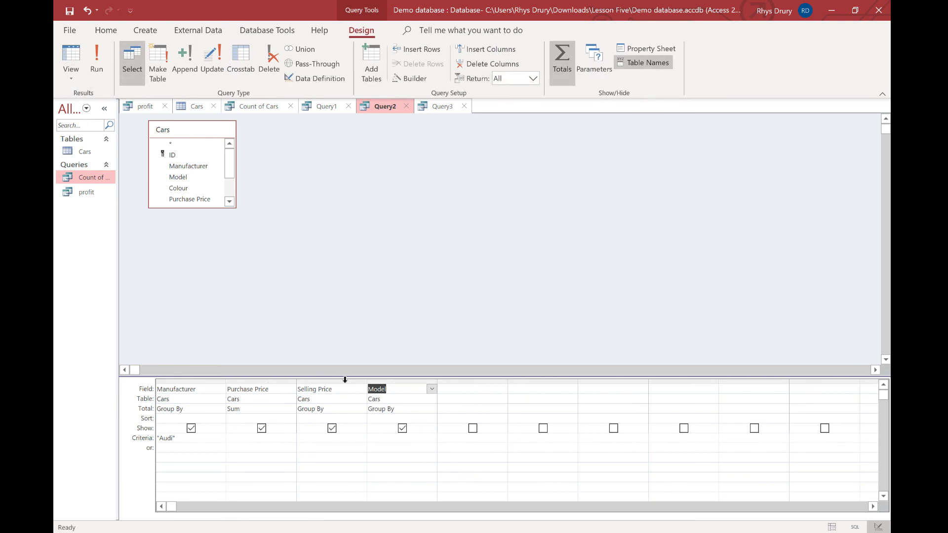
pyautogui.moveTo(345, 381); pyautogui.dragTo(378, 382)
pyautogui.rightClick(379, 381)
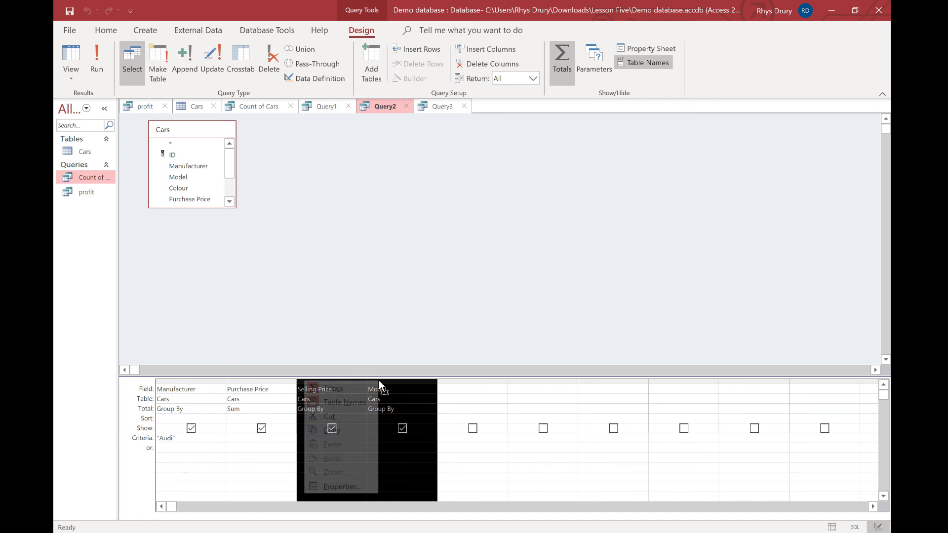
pyautogui.click(341, 416)
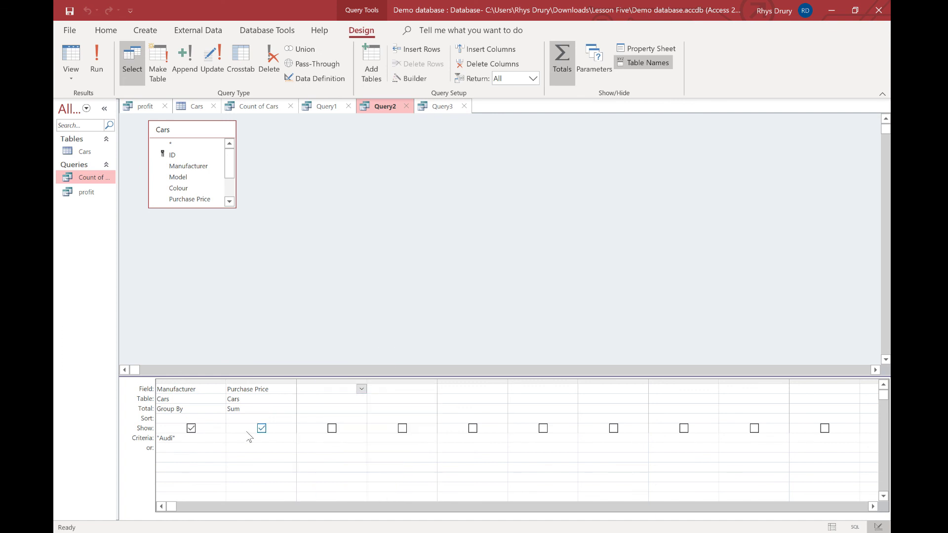